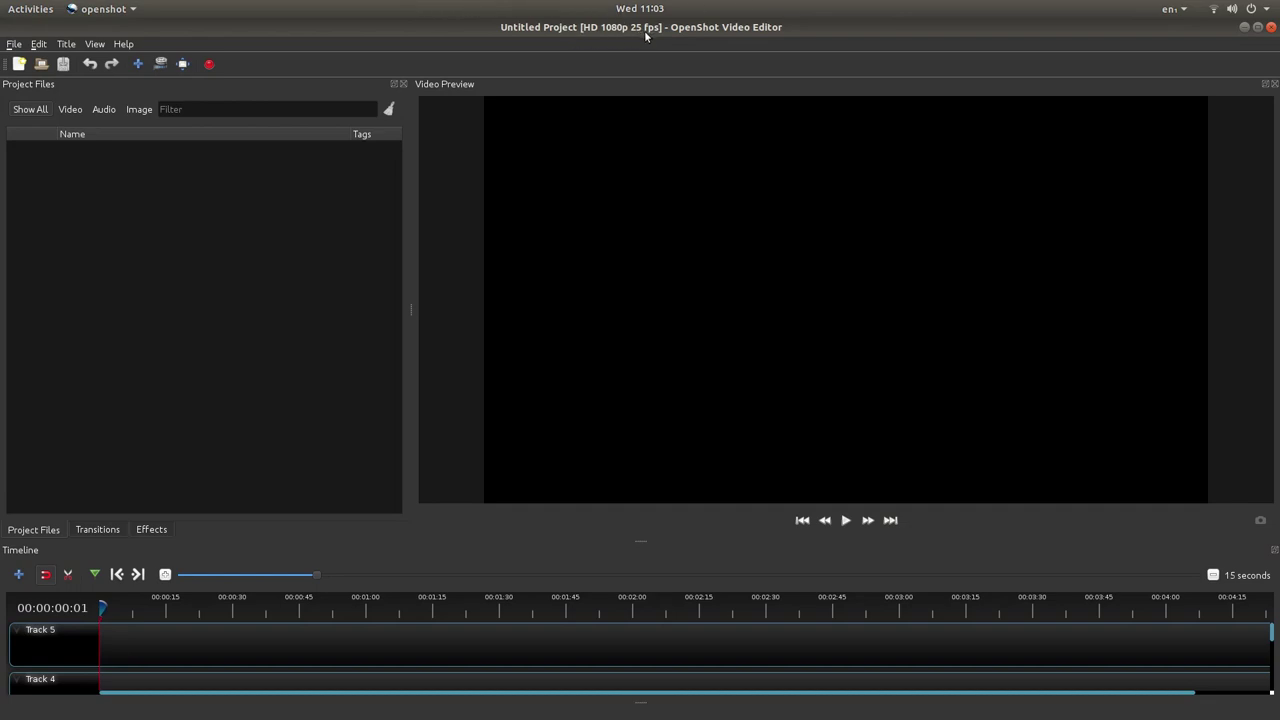
Set the Preferences default profile to HD 1080p 50 fps and acknowledge the restart notice
{"action": "left_click", "coordinate": [43, 46]}
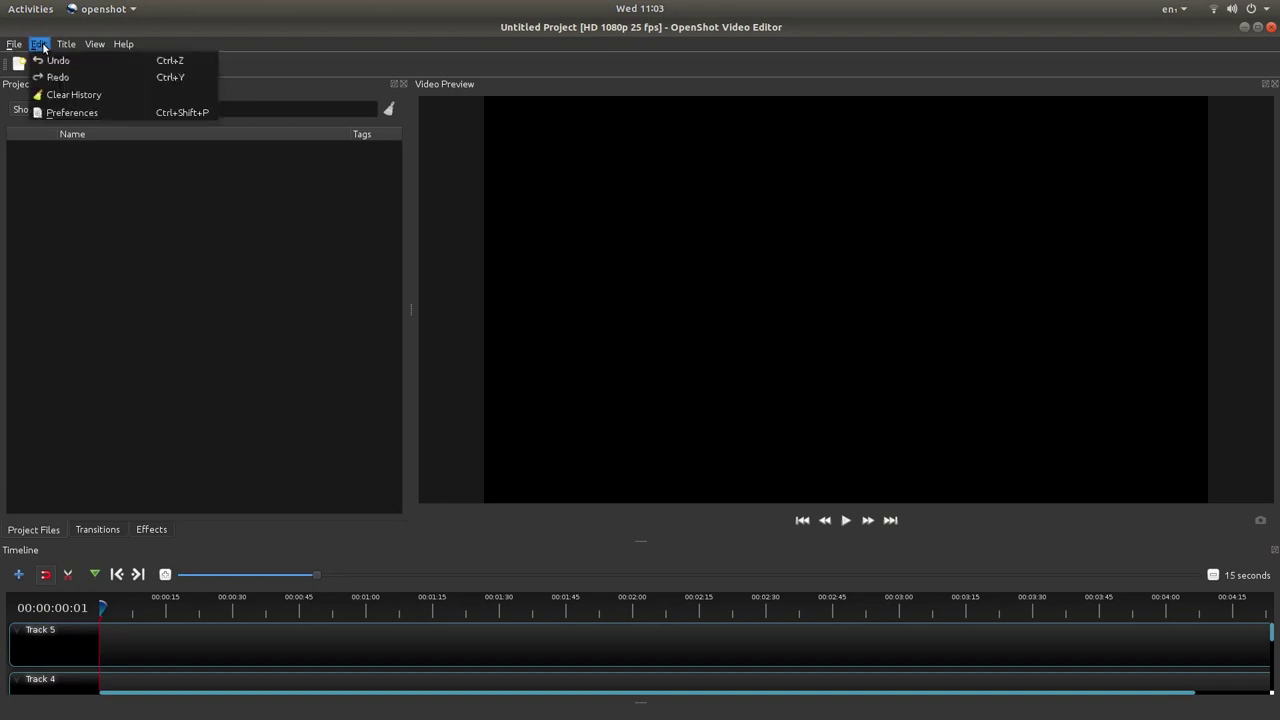
{"action": "left_click", "coordinate": [100, 111]}
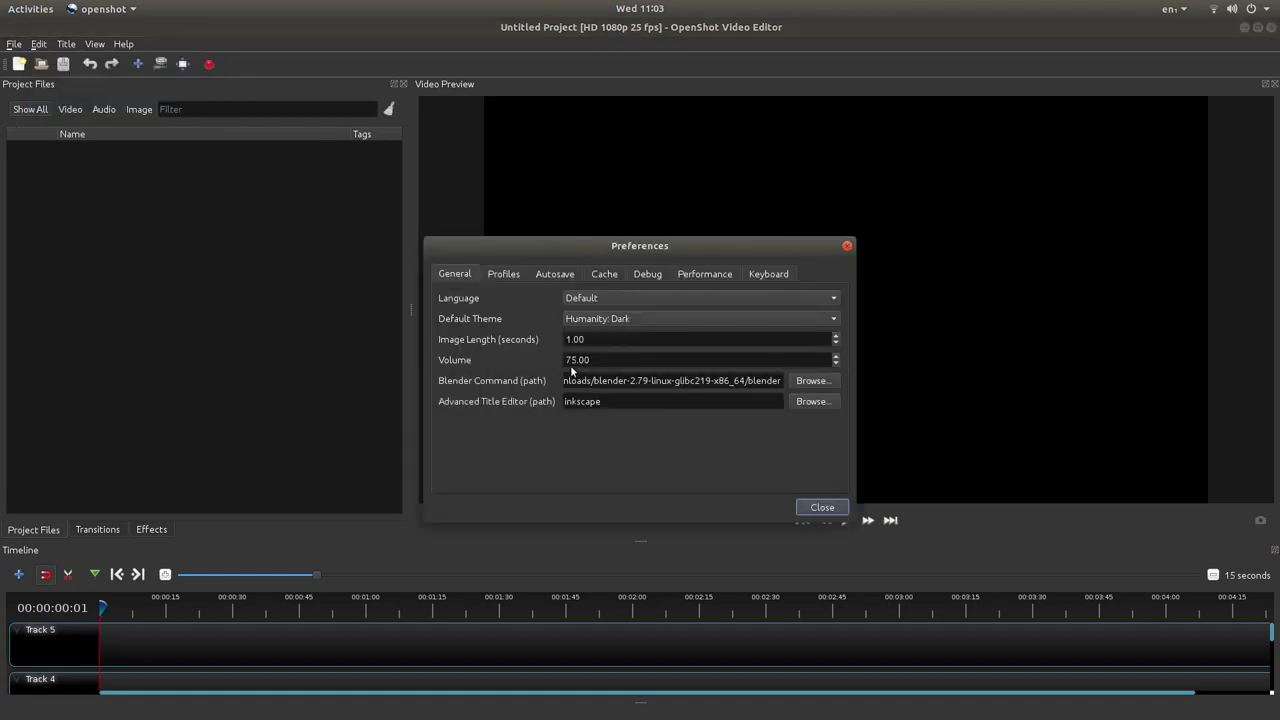
{"action": "left_click", "coordinate": [503, 275]}
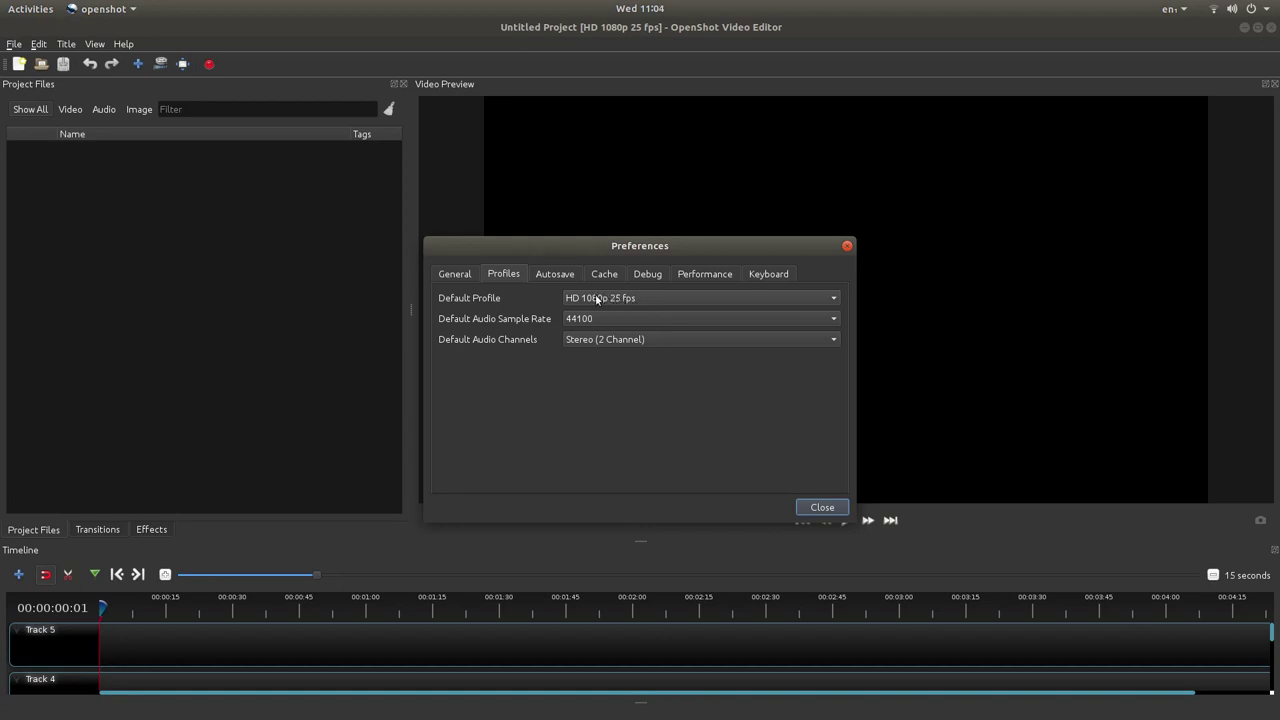
{"action": "left_click", "coordinate": [636, 300]}
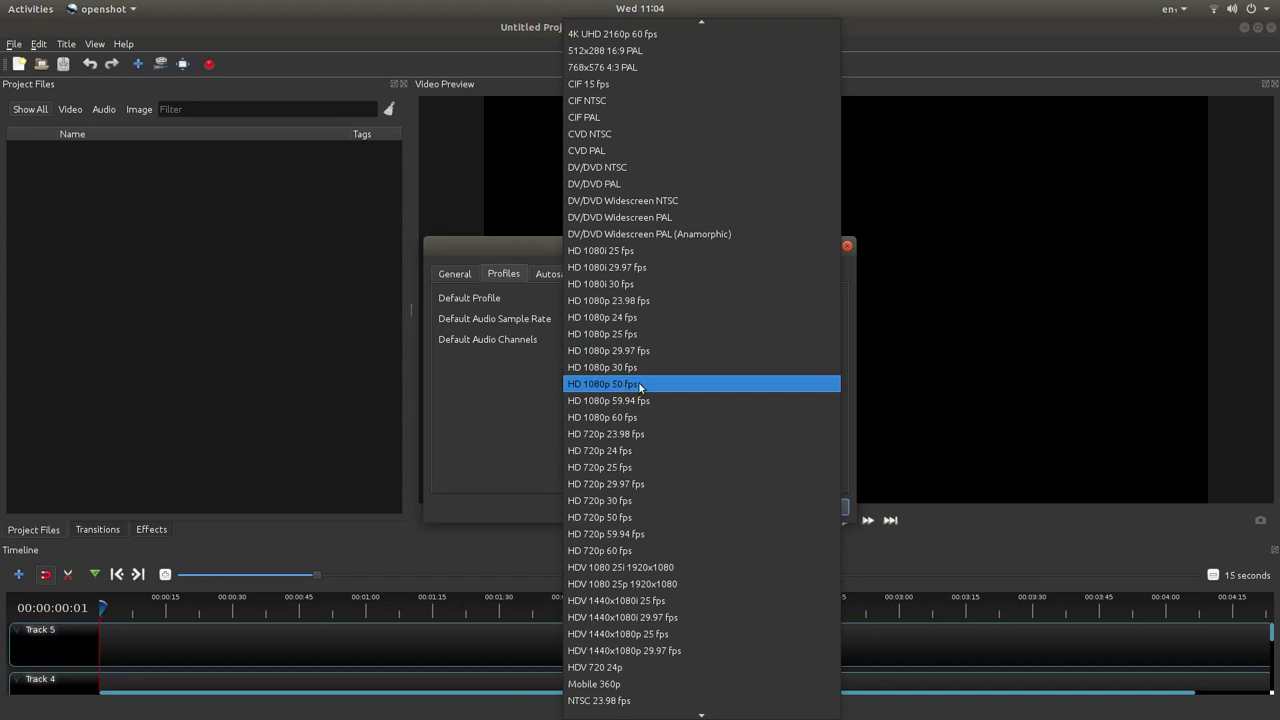
{"action": "left_click", "coordinate": [641, 386]}
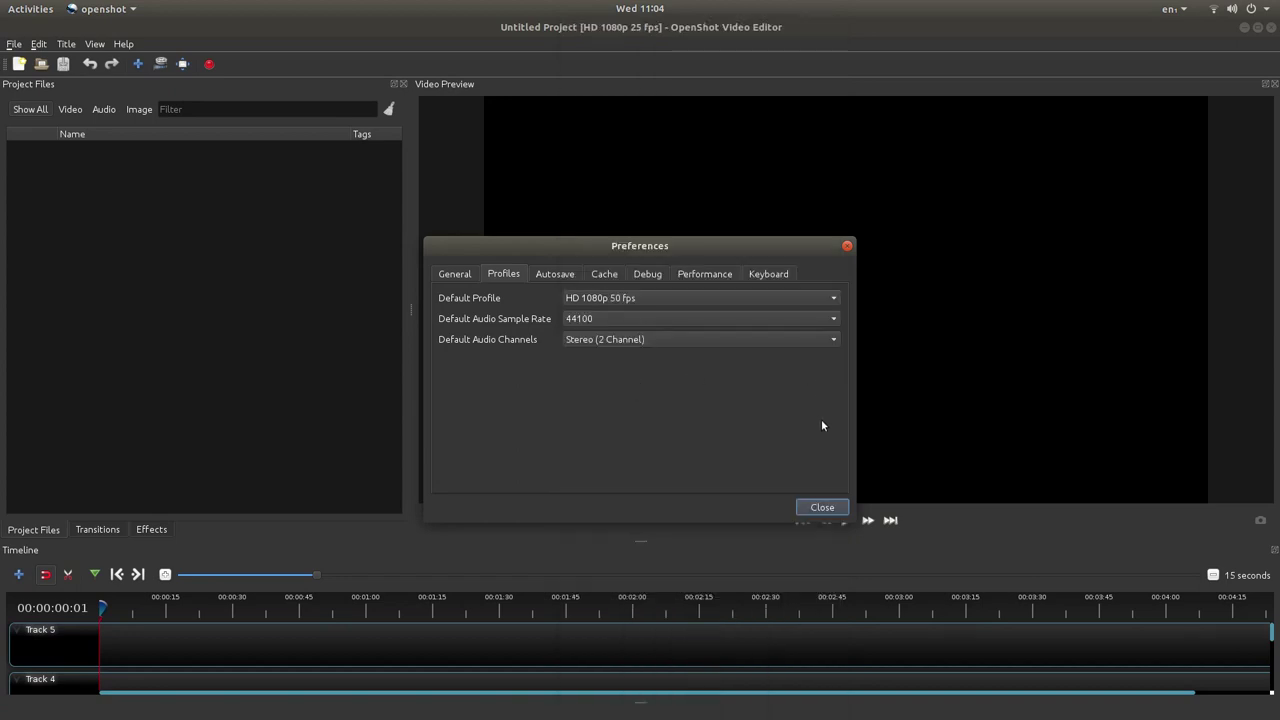
{"action": "left_click", "coordinate": [823, 509]}
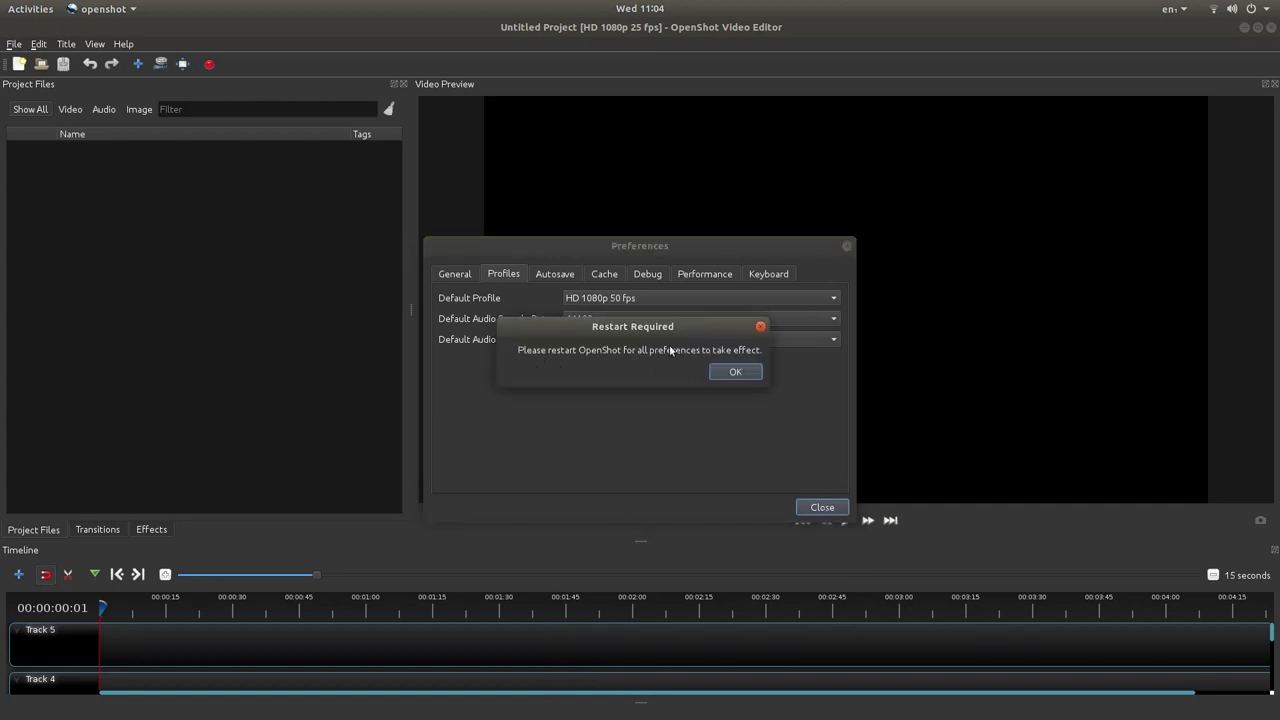
{"action": "left_click", "coordinate": [741, 374]}
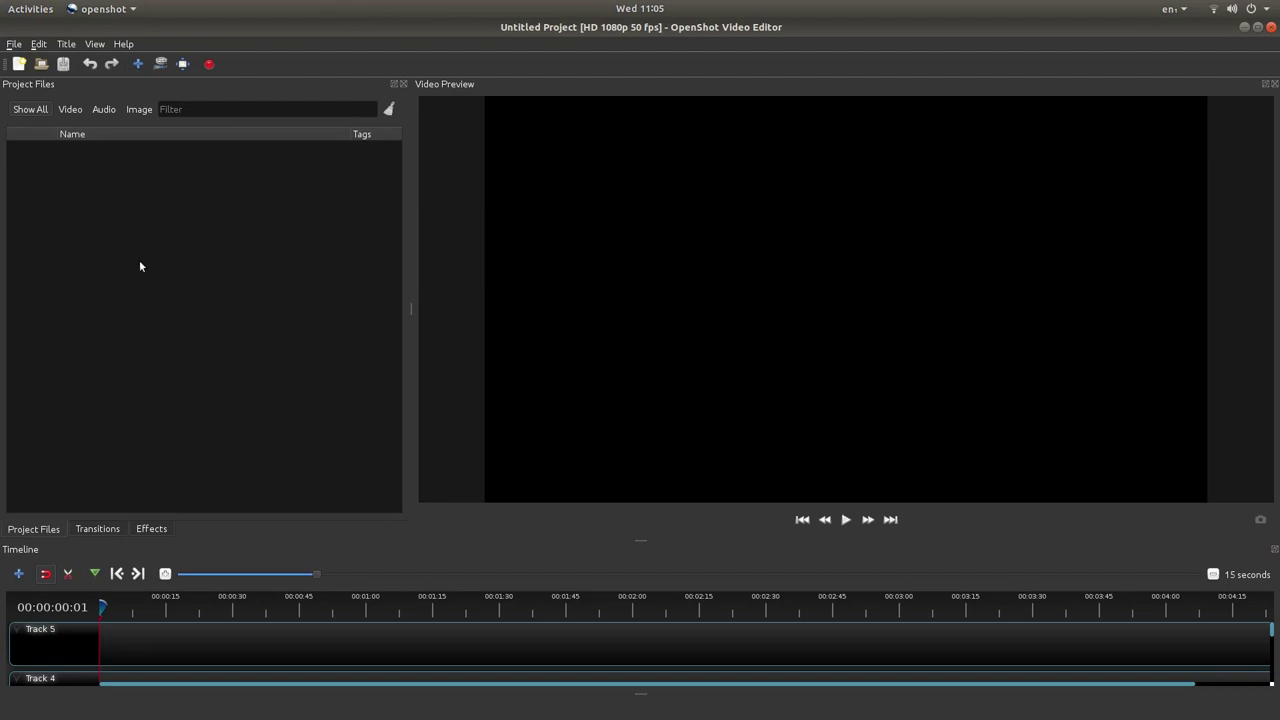
Bring forward the Files window showing the Pictures/Sequence folder of PNG frames
{"action": "left_click", "coordinate": [22, 39]}
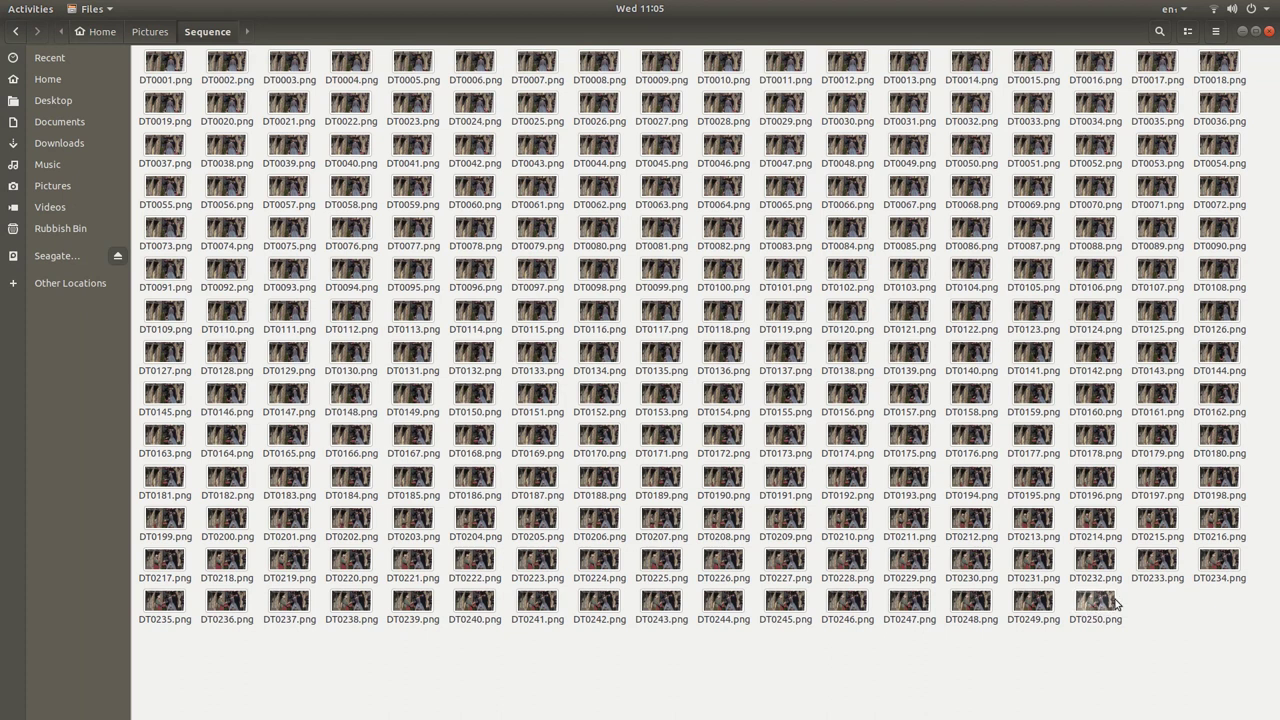
Select all 250 PNG frames, un-maximize Files, and drag them onto OpenShot's Project Files
{"action": "right_click", "coordinate": [728, 660]}
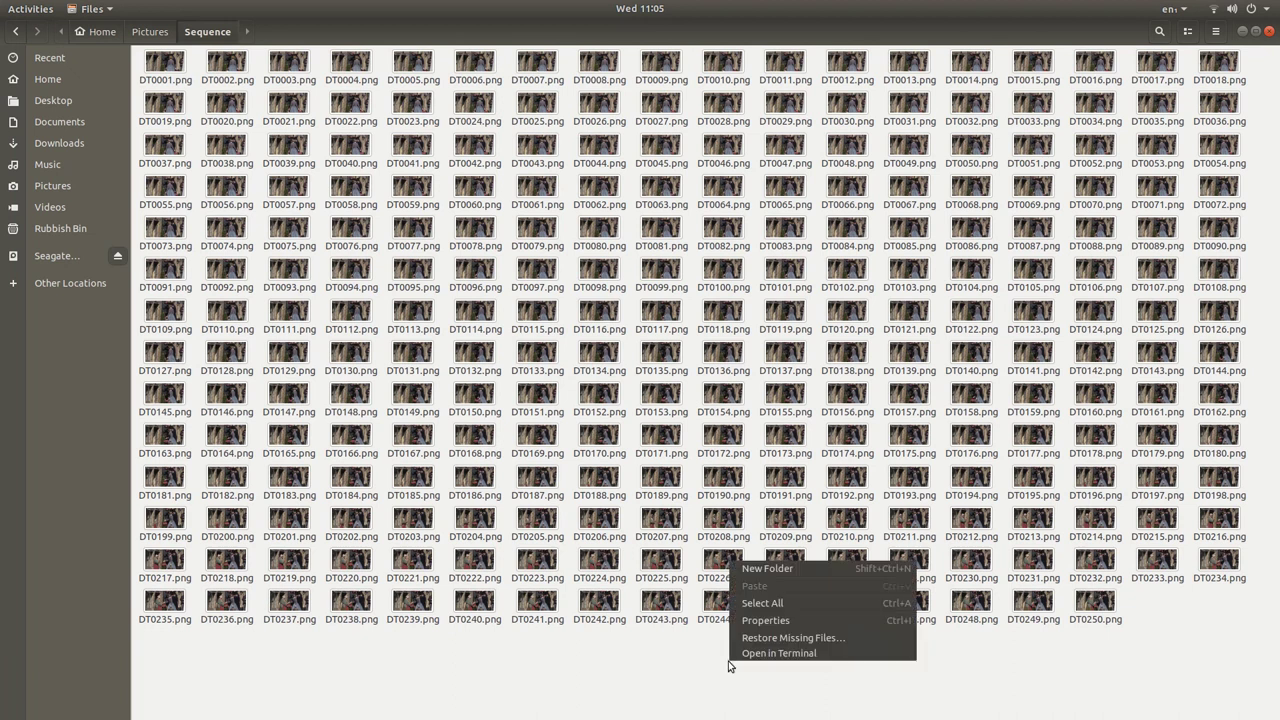
{"action": "left_click", "coordinate": [783, 604]}
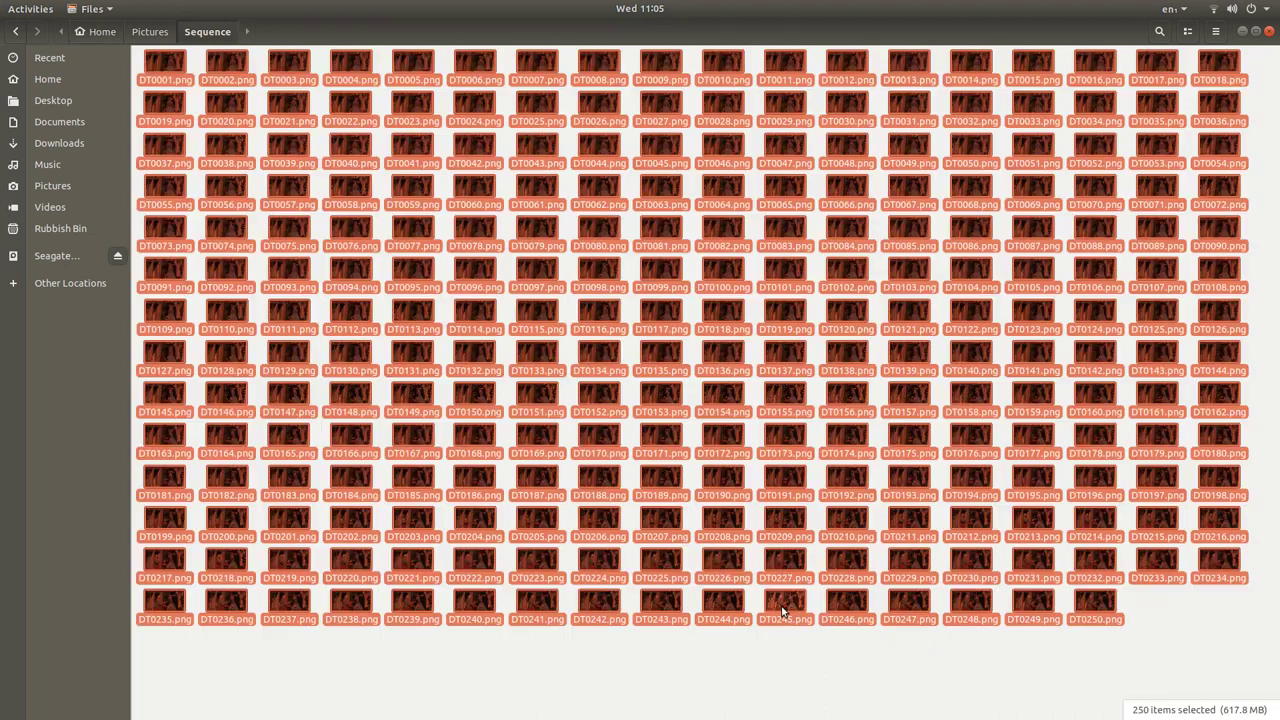
{"action": "left_click", "coordinate": [1256, 33]}
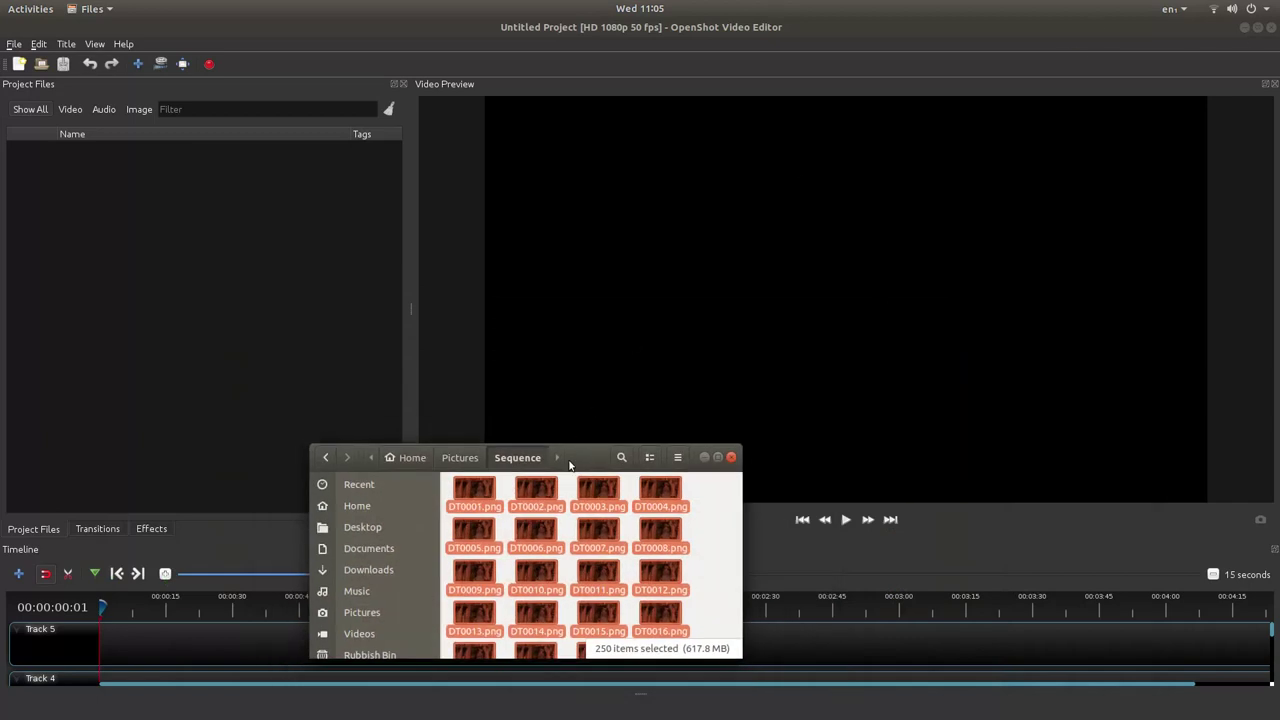
{"action": "mouse_move", "coordinate": [530, 497]}
{"action": "left_mouse_down"}
{"action": "mouse_move", "coordinate": [105, 183]}
{"action": "mouse_move", "coordinate": [55, 173]}
{"action": "left_mouse_up"}
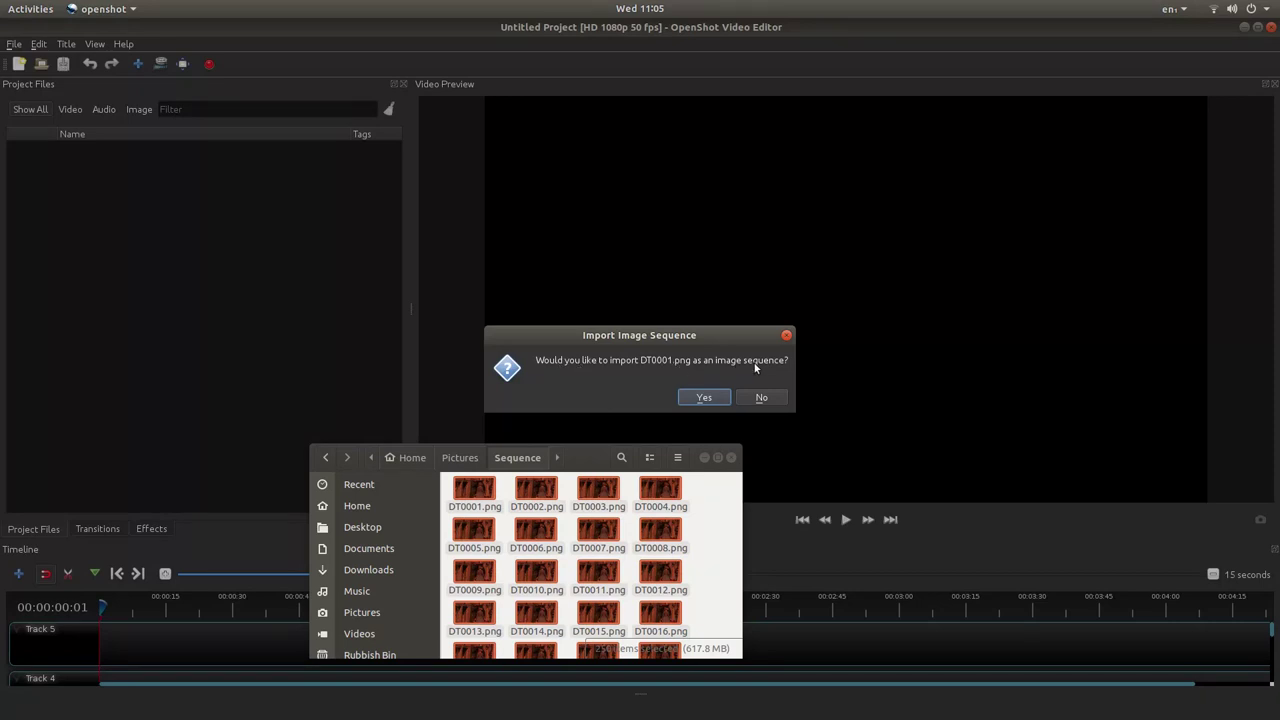
Confirm importing DT0001.png as the DT%04d.png image sequence
{"action": "left_click", "coordinate": [708, 397]}
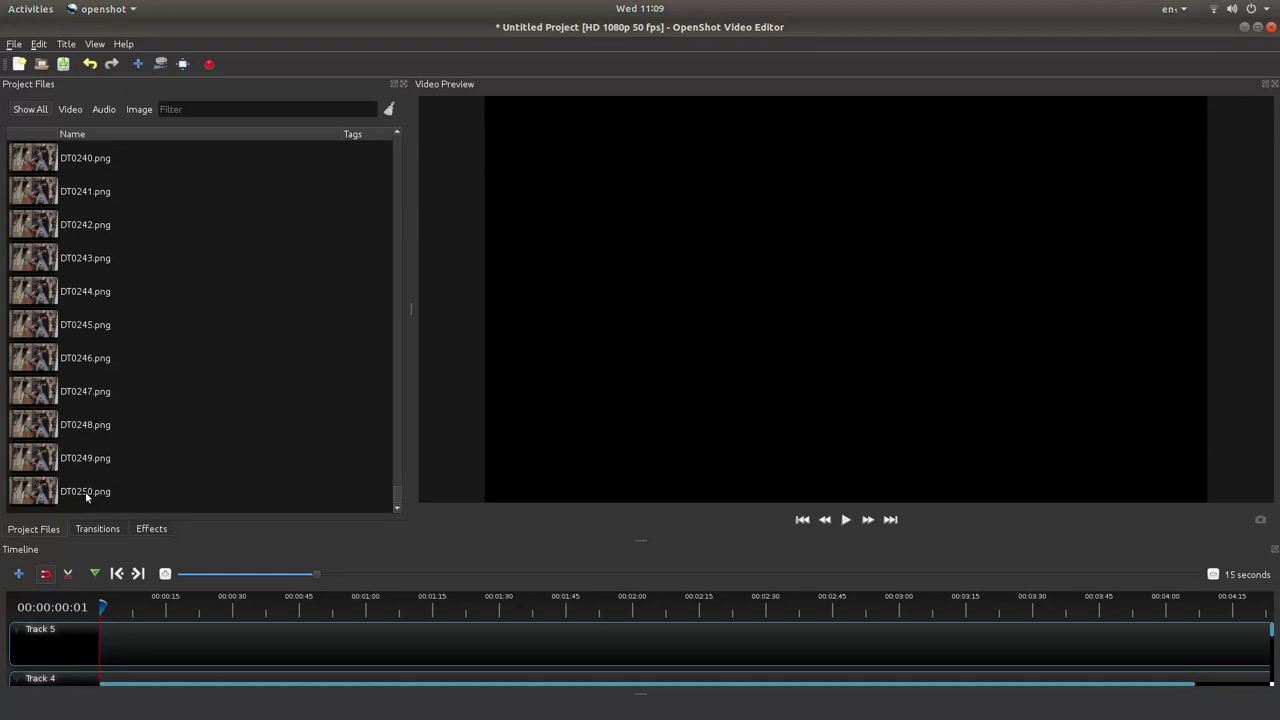
{"action": "left_click_drag", "start_coordinate": [395, 500], "coordinate": [395, 142]}
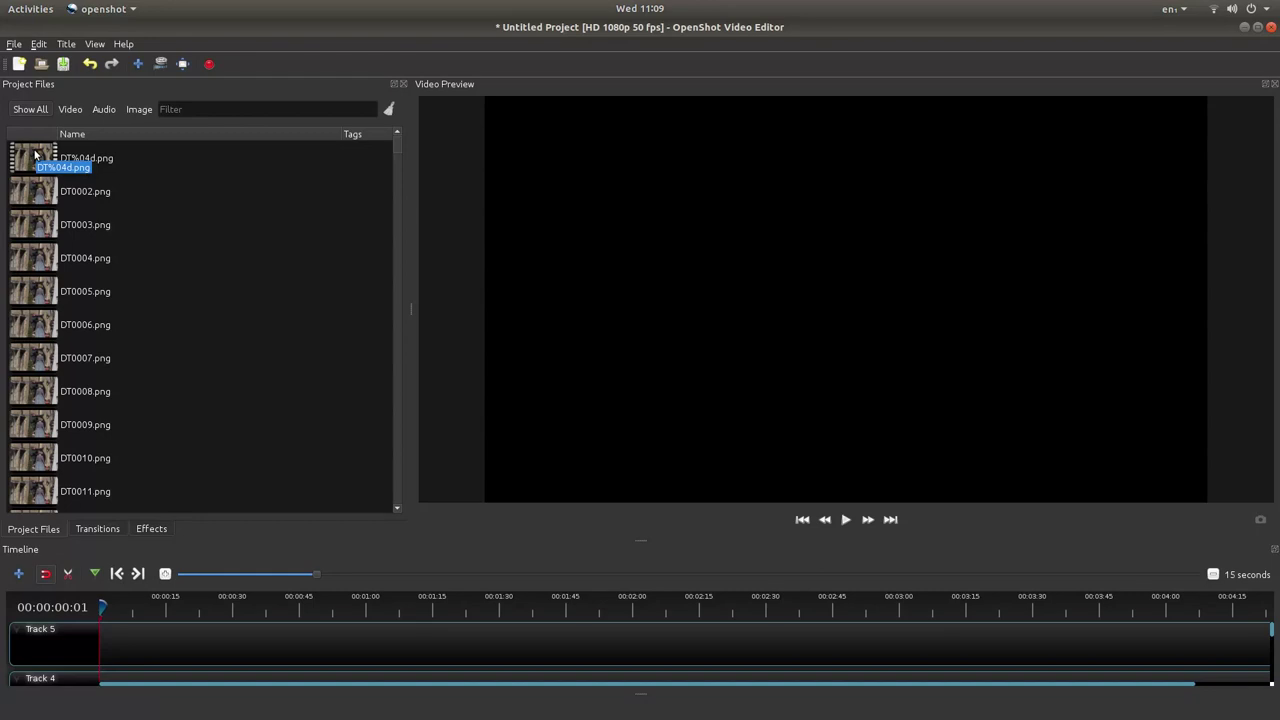
Place DT%04d.png at 0:00 on Track 5 and play it to about 4 seconds
{"action": "left_click_drag", "start_coordinate": [35, 155], "coordinate": [166, 634]}
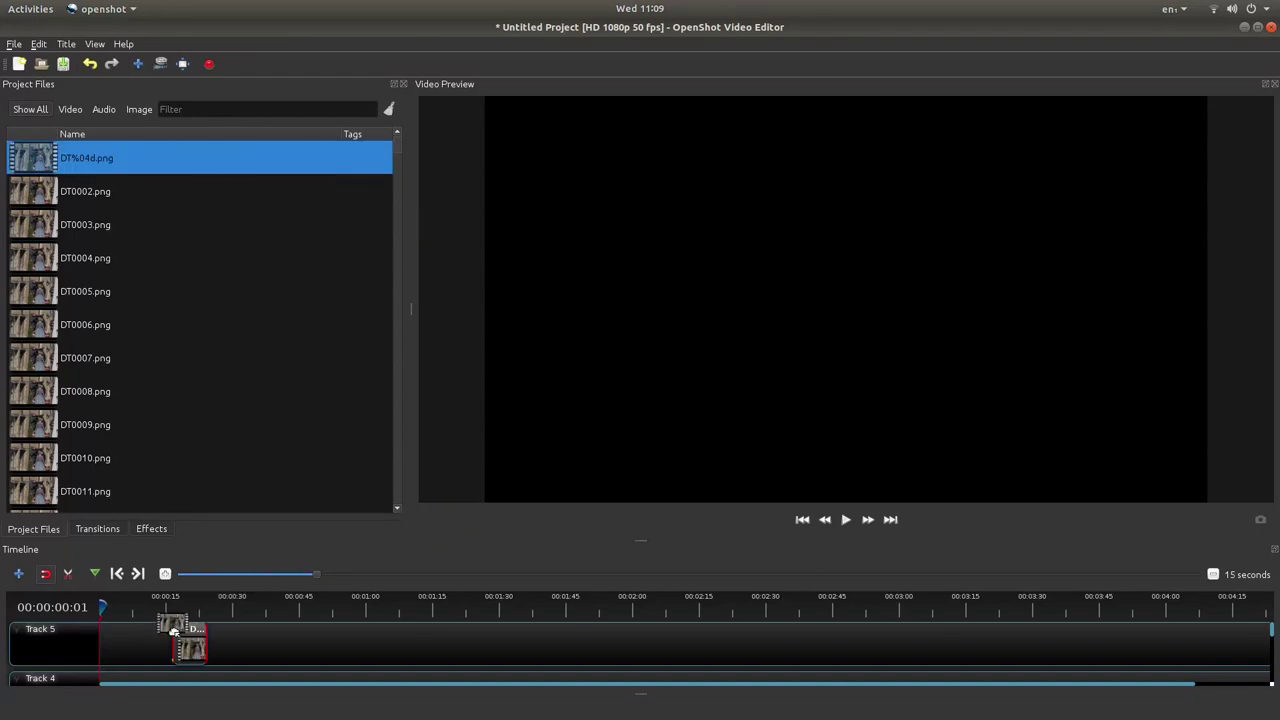
{"action": "left_click_drag", "start_coordinate": [189, 640], "coordinate": [123, 634]}
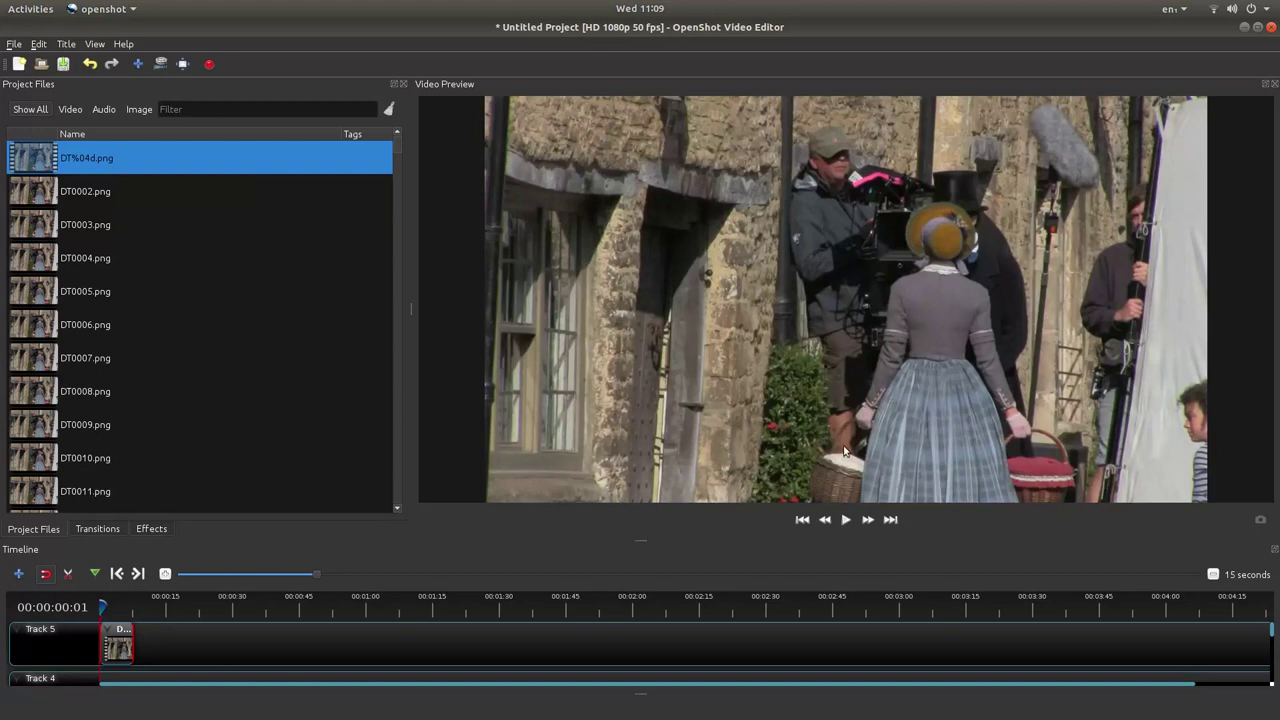
{"action": "left_click", "coordinate": [846, 520]}
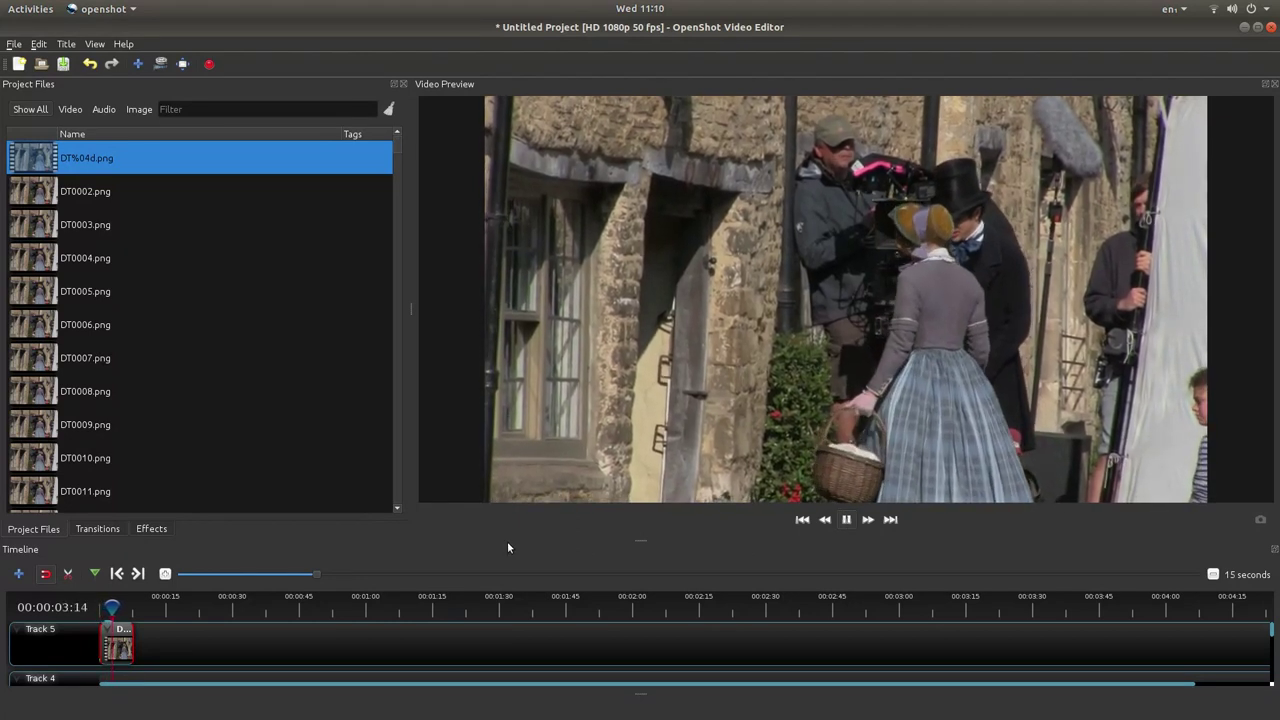
{"action": "left_click", "coordinate": [819, 526]}
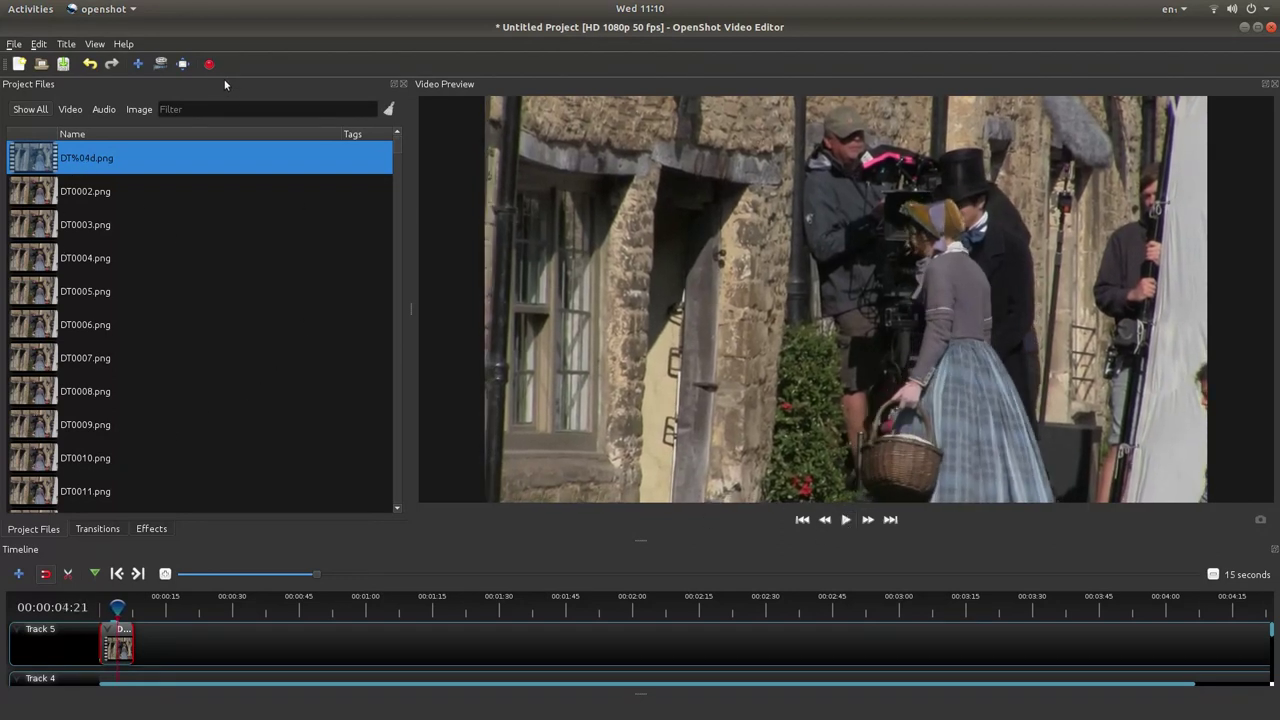
Open the Export Video dialog showing MP4 (h.264), HD 1080p 50 fps, High quality
{"action": "left_click", "coordinate": [208, 66]}
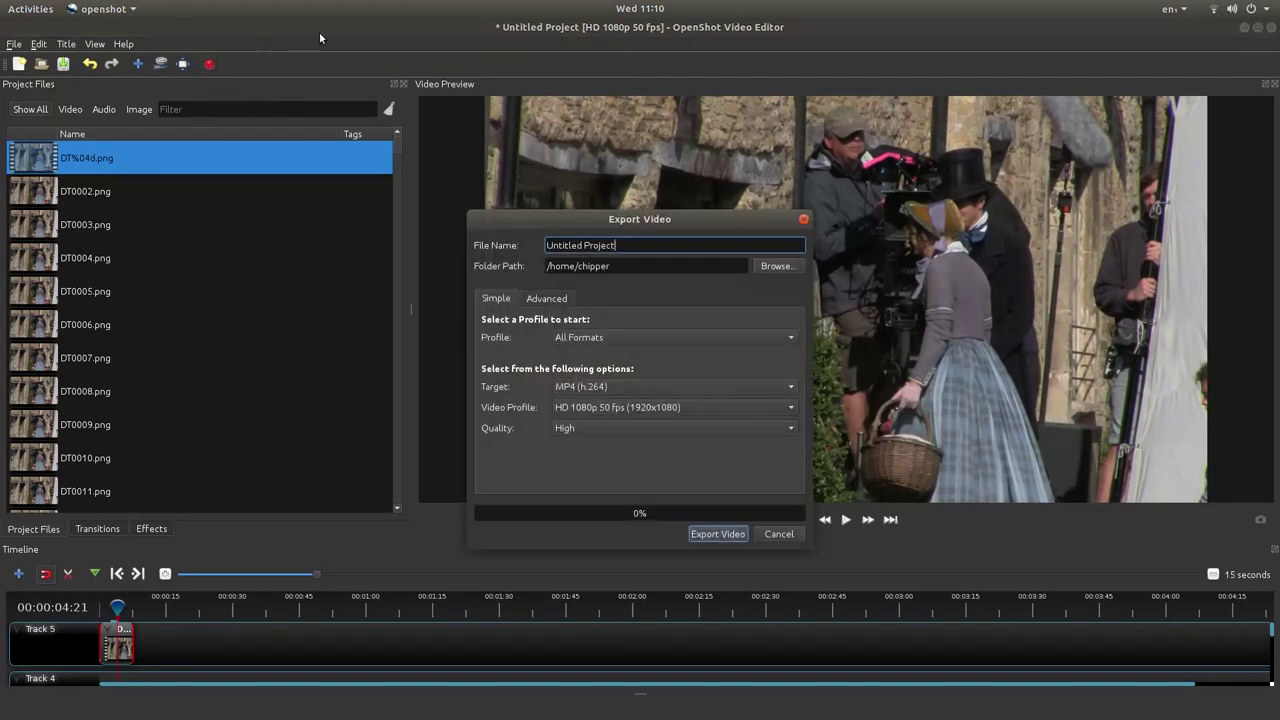